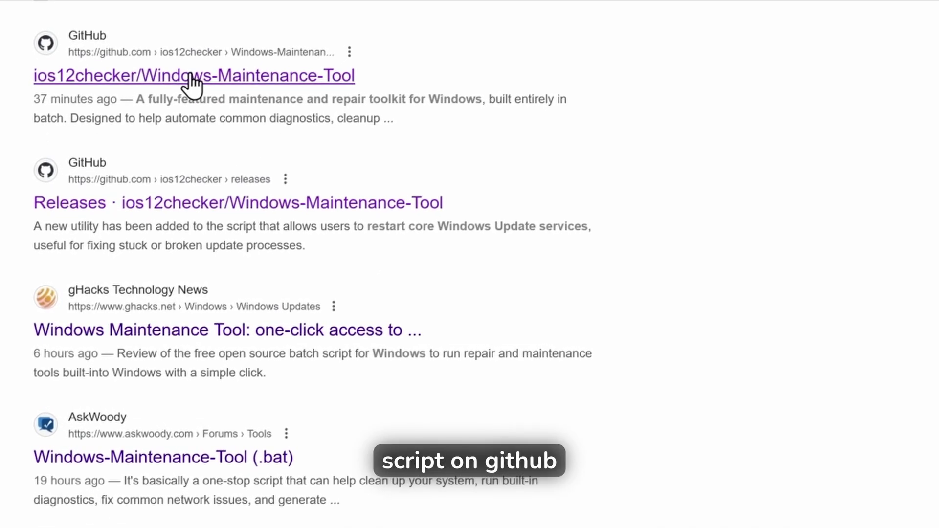
Open the ios12checker/Windows-Maintenance-Tool result and scroll down its repository page.
click(189, 82)
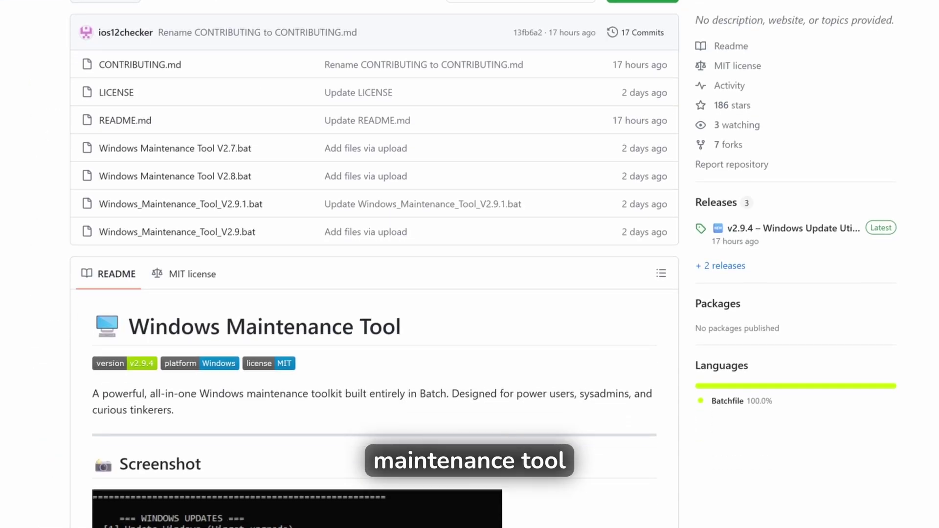
scroll(469, 264, down, 8)
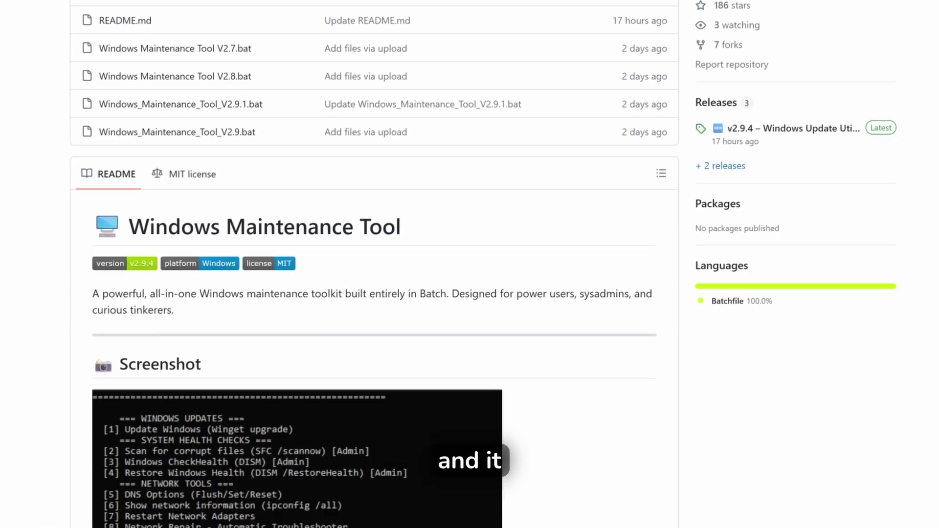
scroll(374, 264, down, 3)
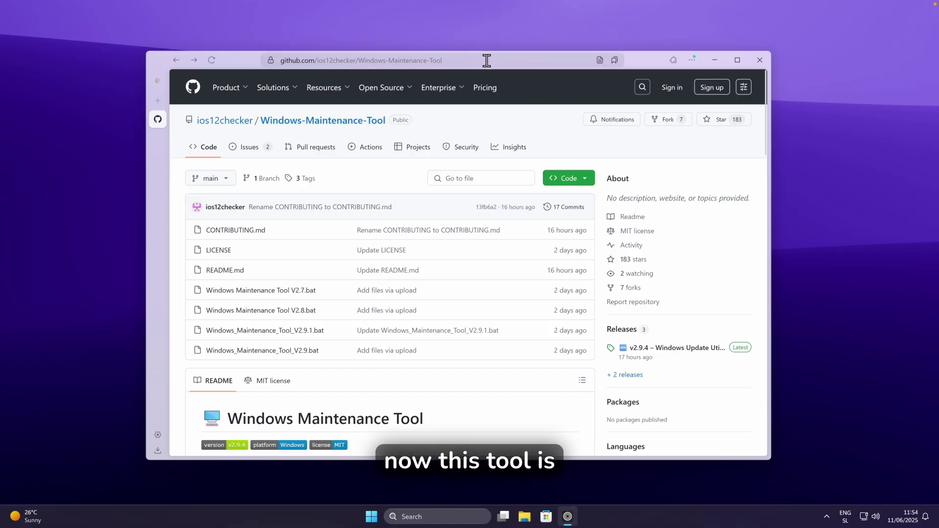
click(396, 60)
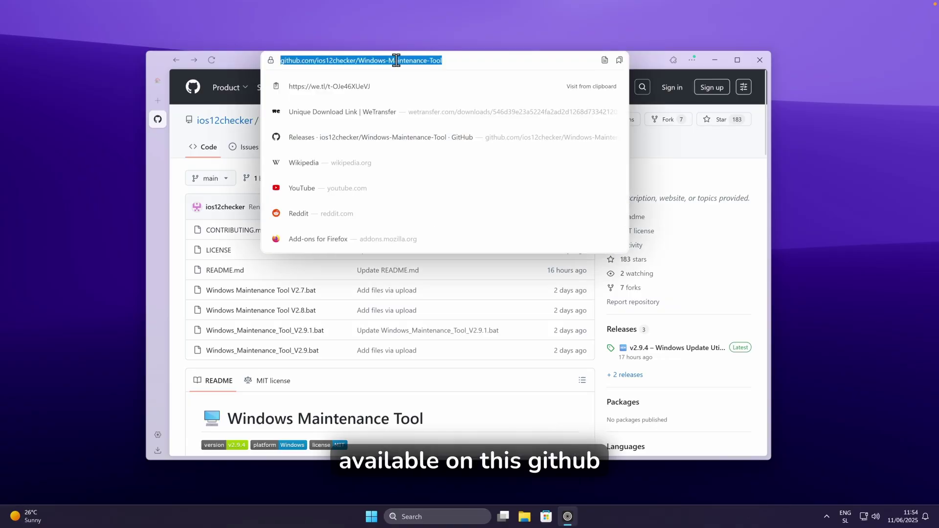
click(240, 58)
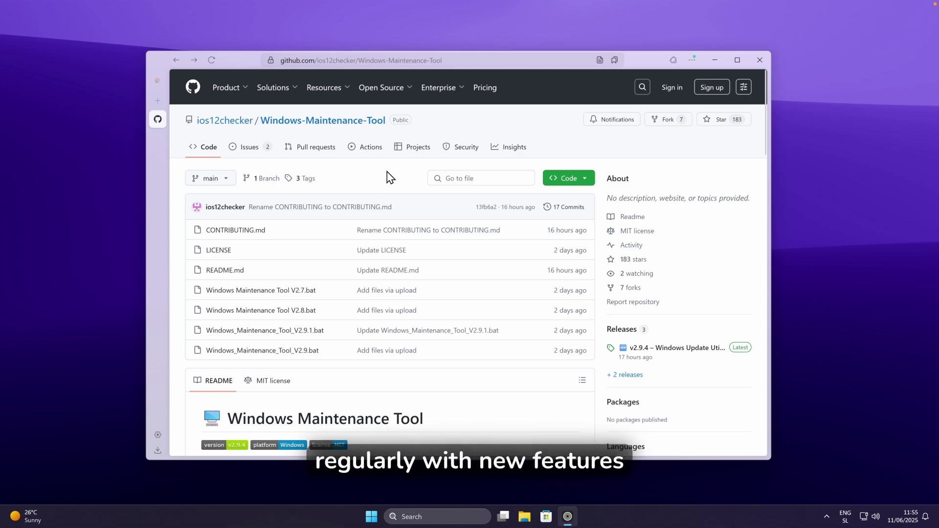
scroll(396, 220, down, 6)
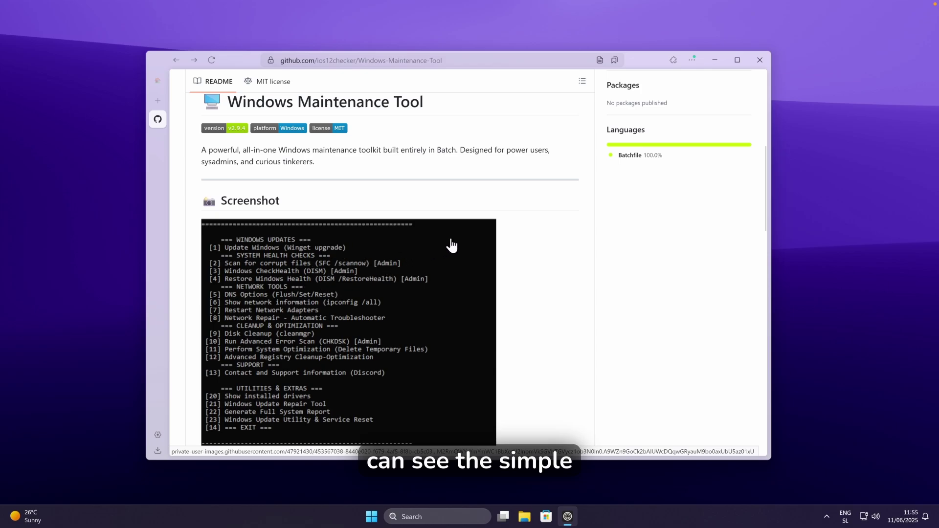
scroll(532, 232, down, 6)
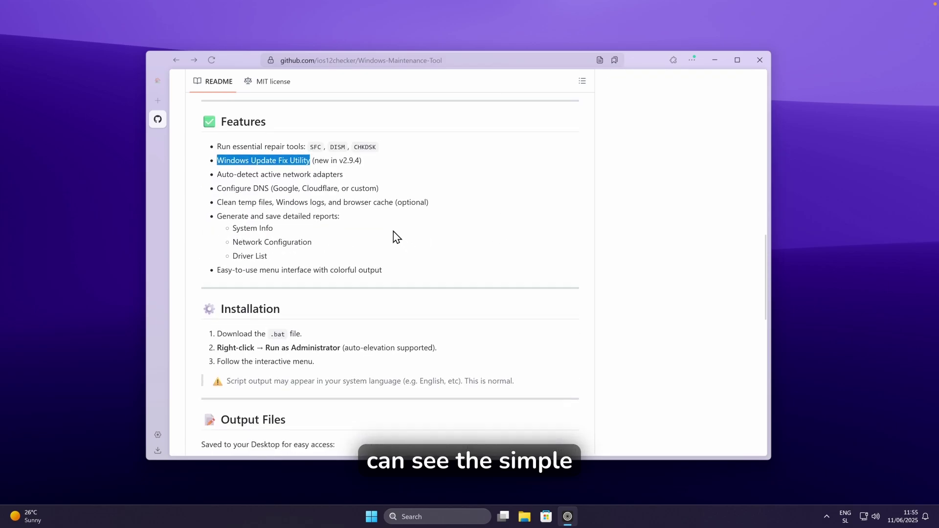
click(227, 160)
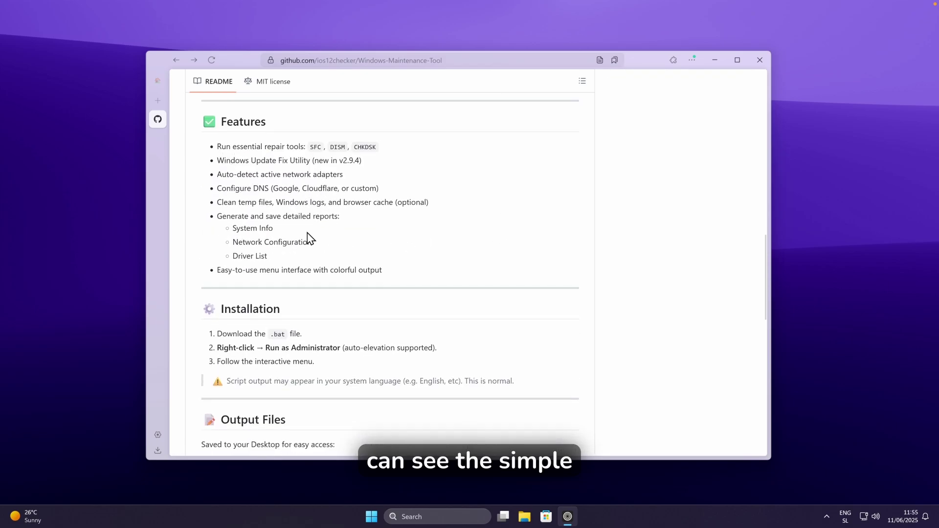
scroll(391, 250, down, 4)
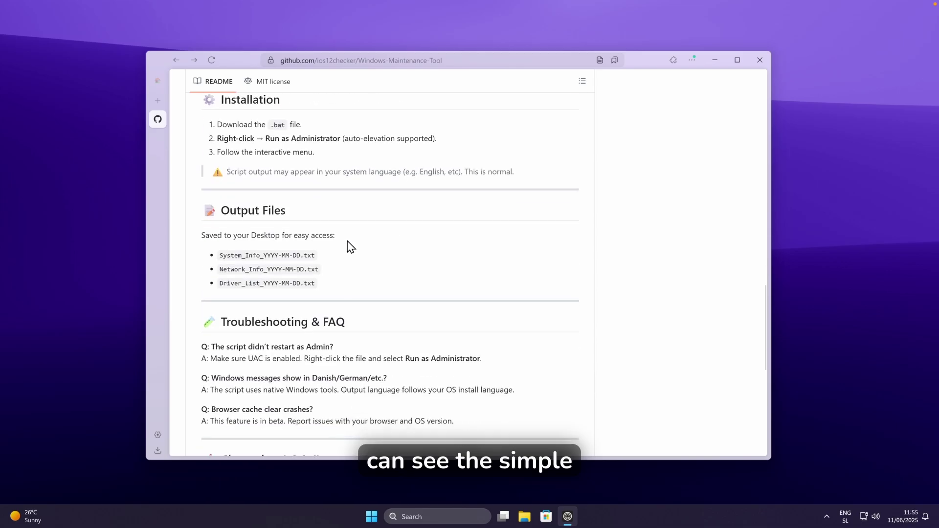
scroll(373, 226, down, 3)
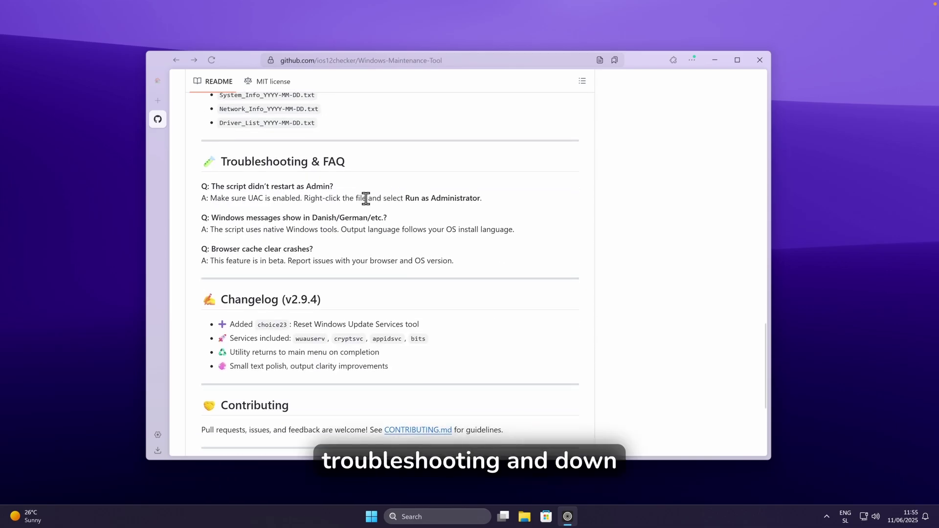
scroll(367, 199, down, 4)
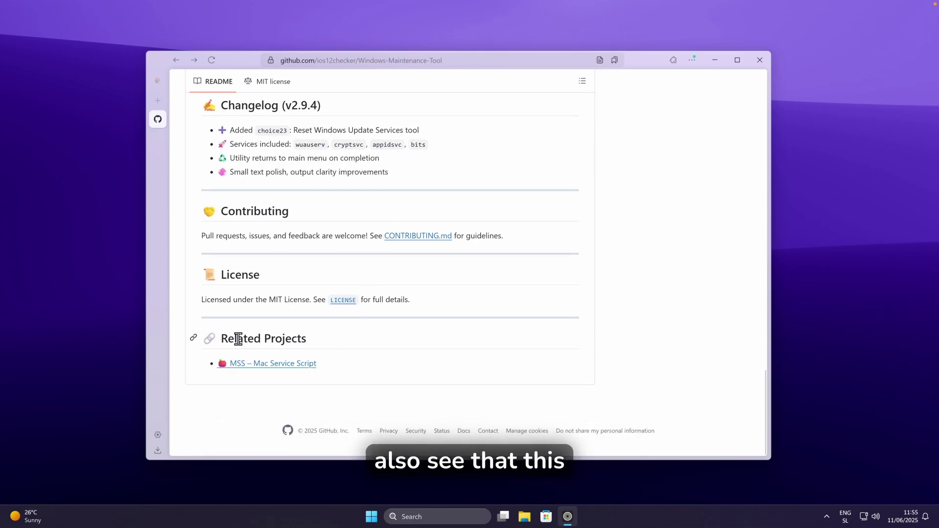
click(287, 366)
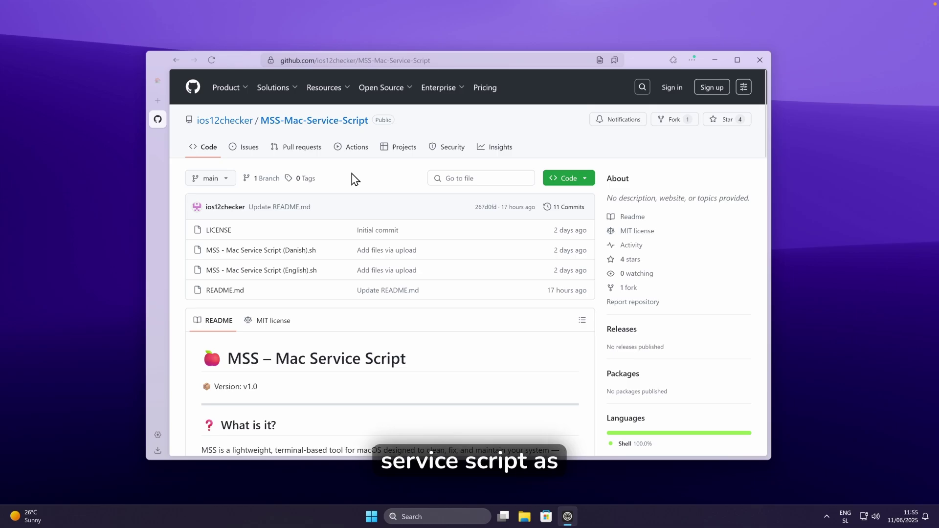
click(176, 59)
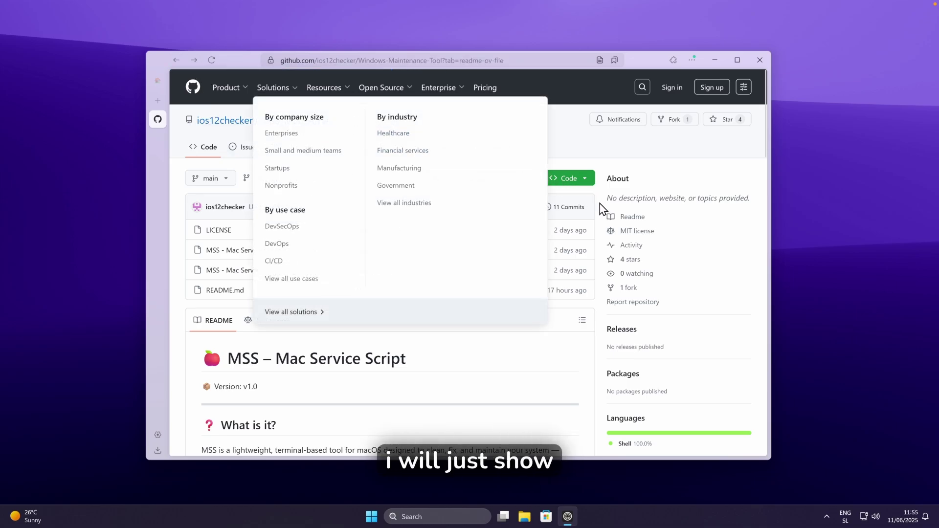
scroll(620, 287, up, 15)
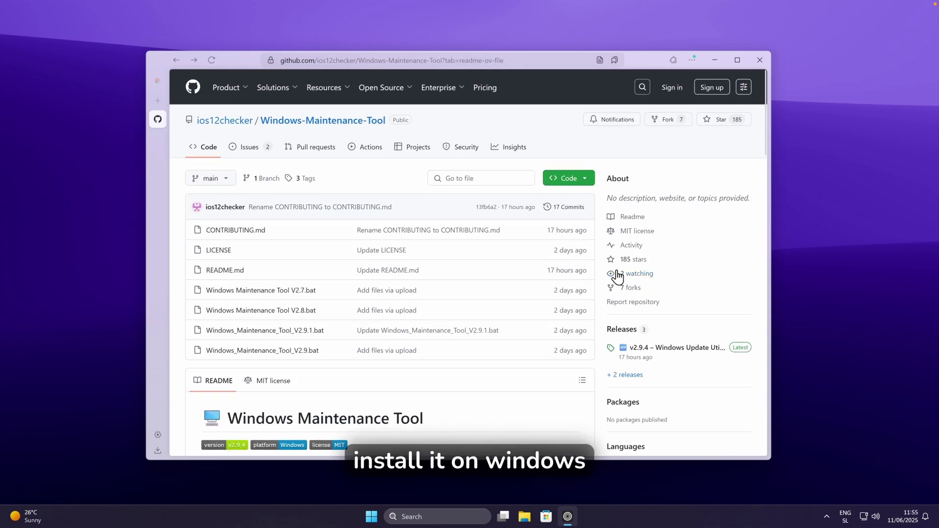
Download Windows_Maintenance_Tool_V2.9.3.bat from the v2.9.3 release assets on the Releases page.
click(623, 331)
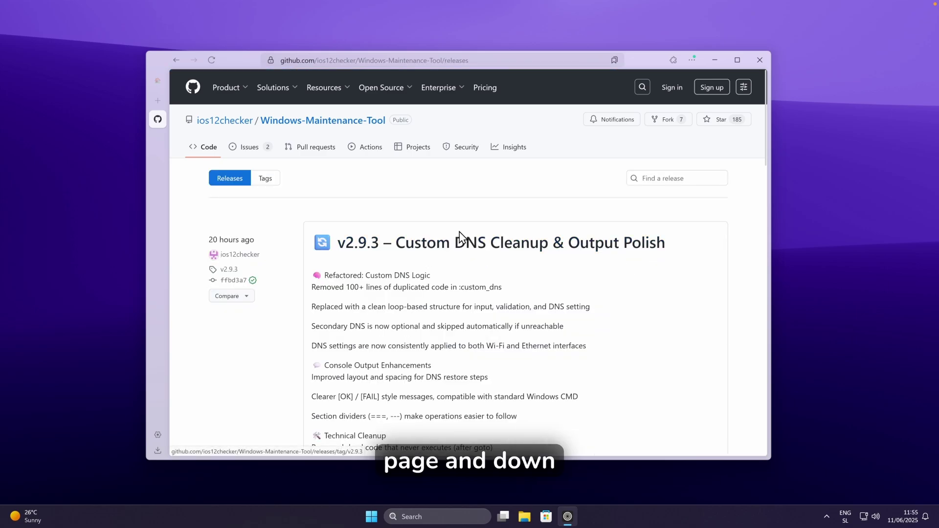
scroll(471, 239, down, 6)
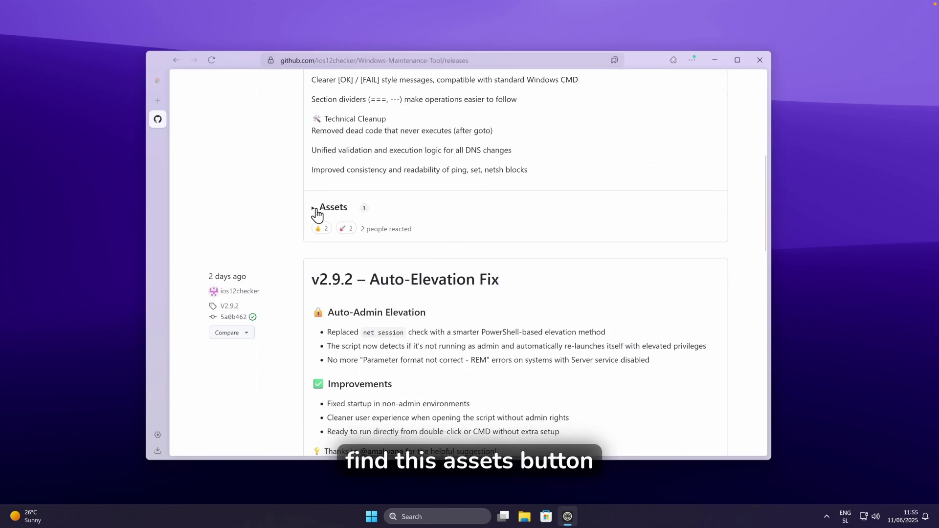
click(316, 211)
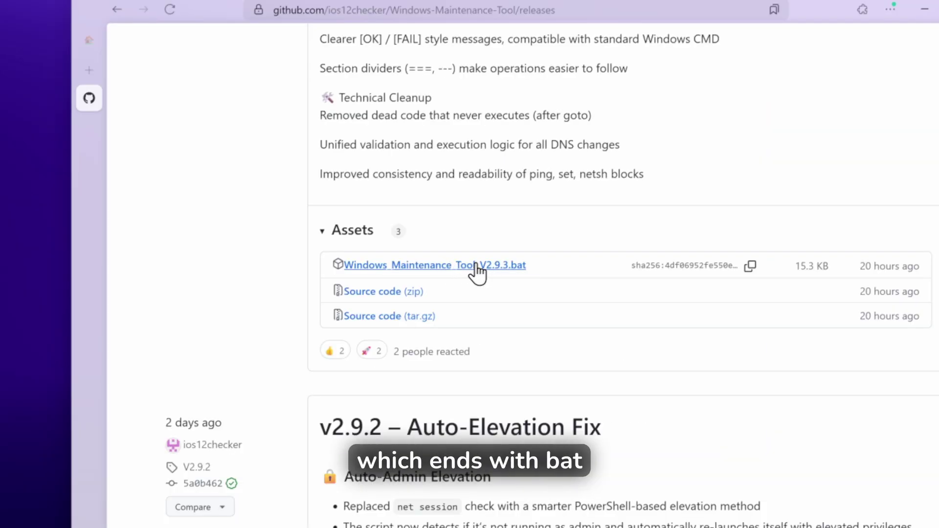
click(477, 266)
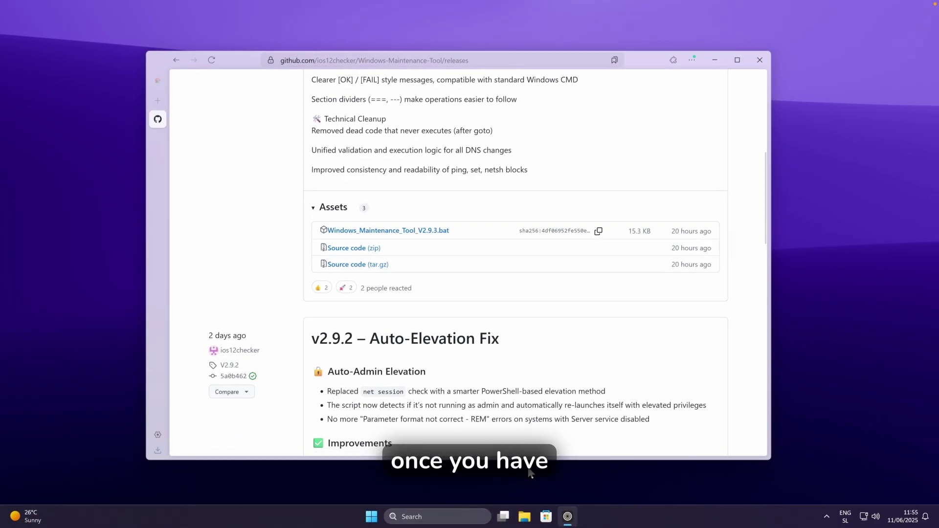
Launch Windows_Maintenance_Tool_V2.9.3 from Downloads, getting past SmartScreen with More info and Run anyway.
click(523, 516)
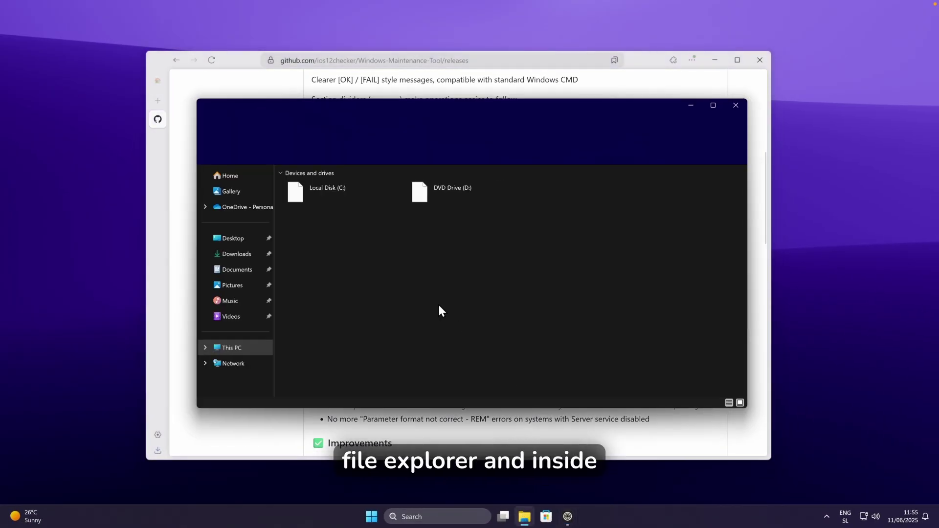
click(237, 254)
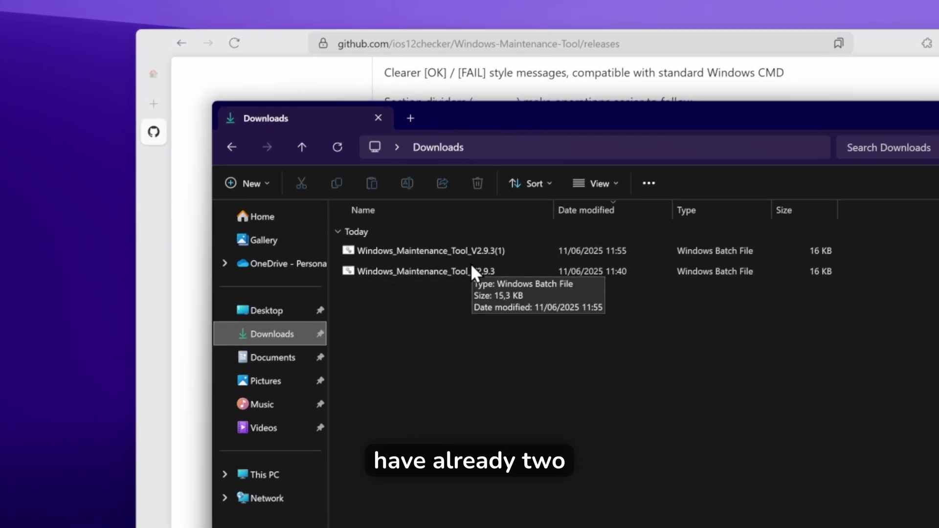
double_click(470, 268)
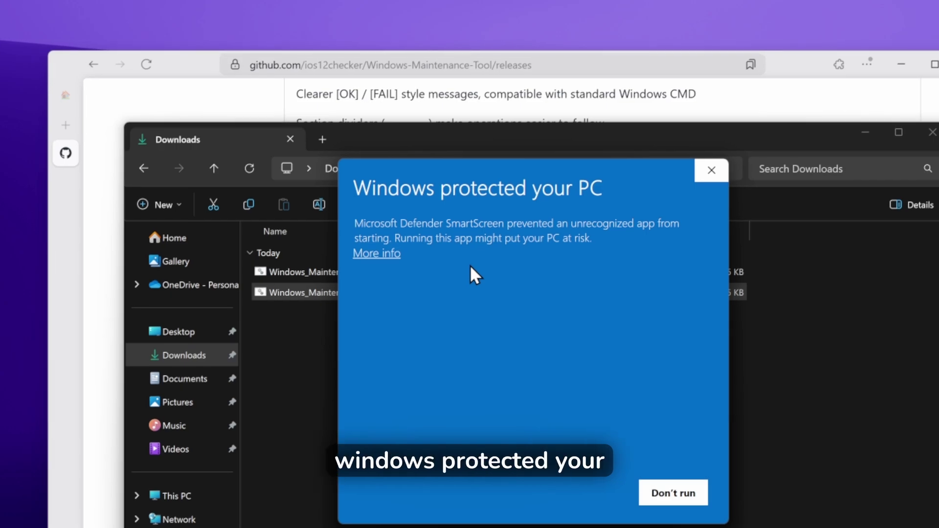
click(383, 253)
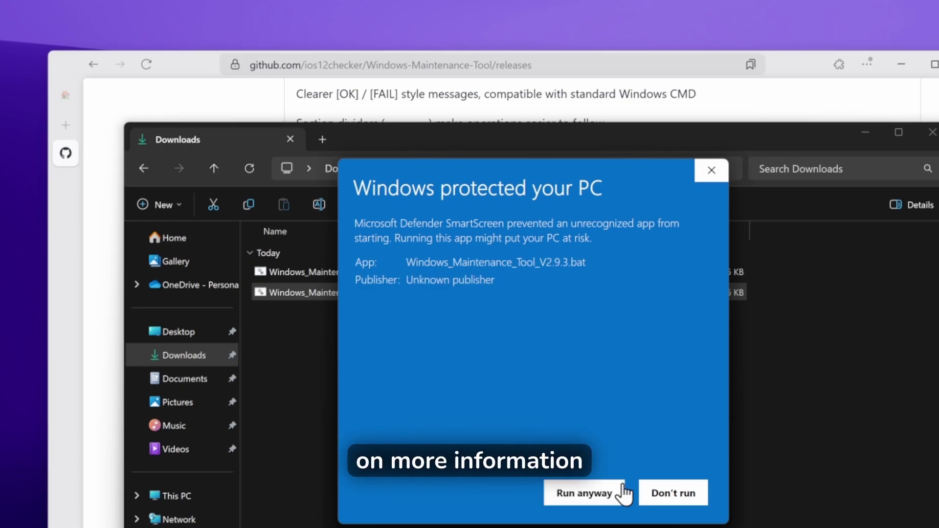
click(584, 493)
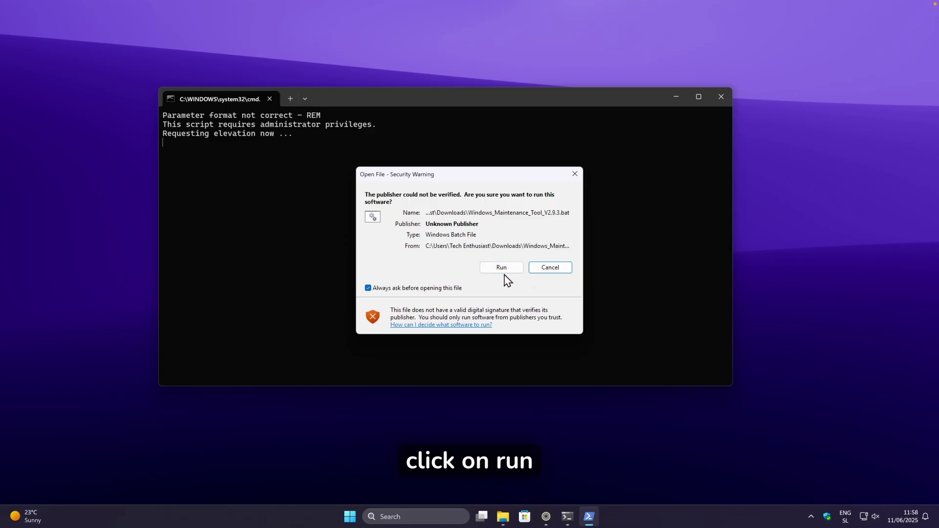
Accept the Security Warning and the UAC prompt so the tool runs elevated.
click(503, 267)
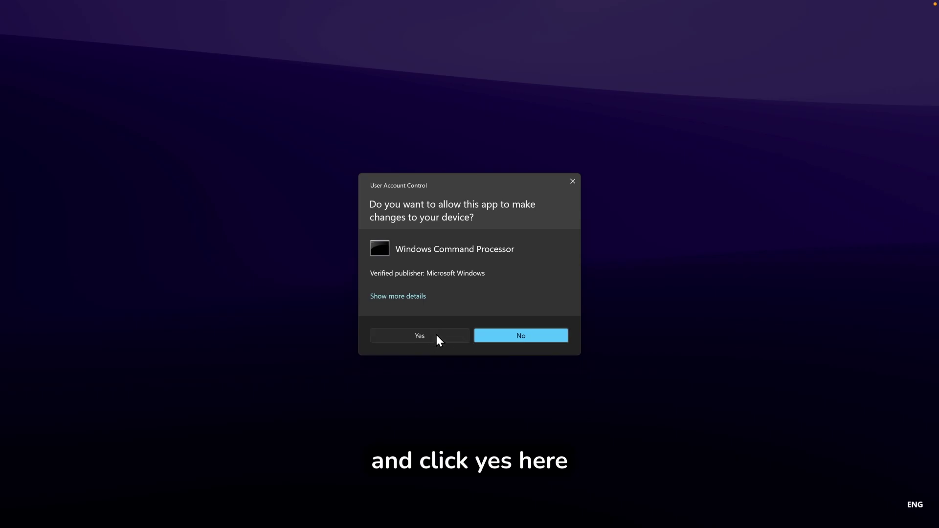
click(436, 335)
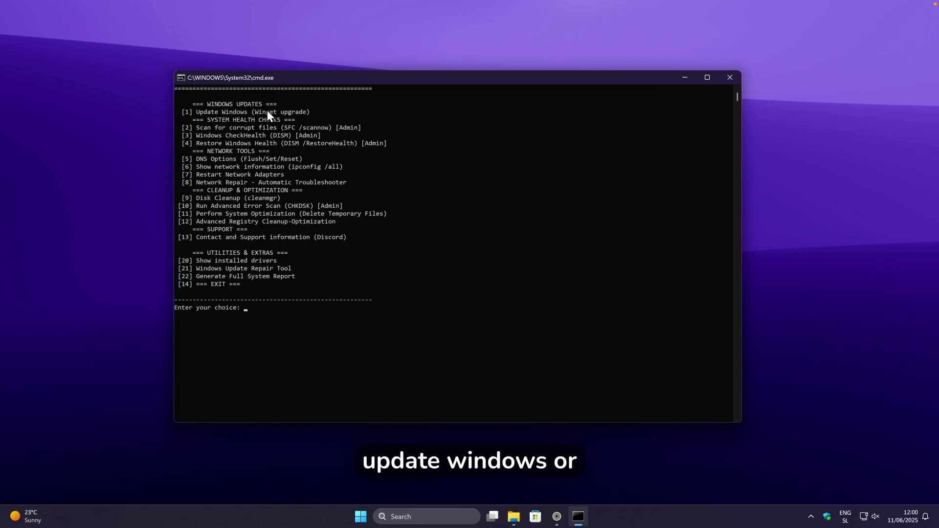
Choose menu option 1, Update Windows, to upgrade the 7 winget packages.
text(1)
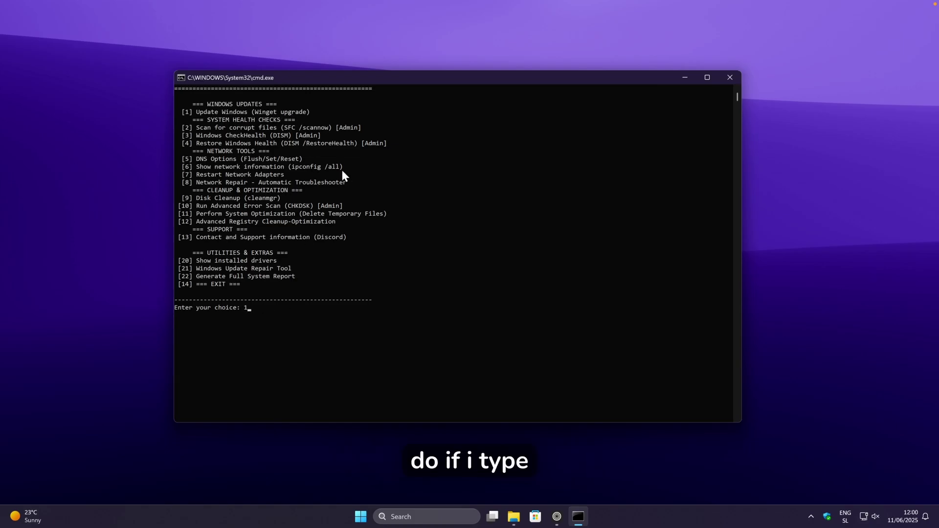
key(Return)
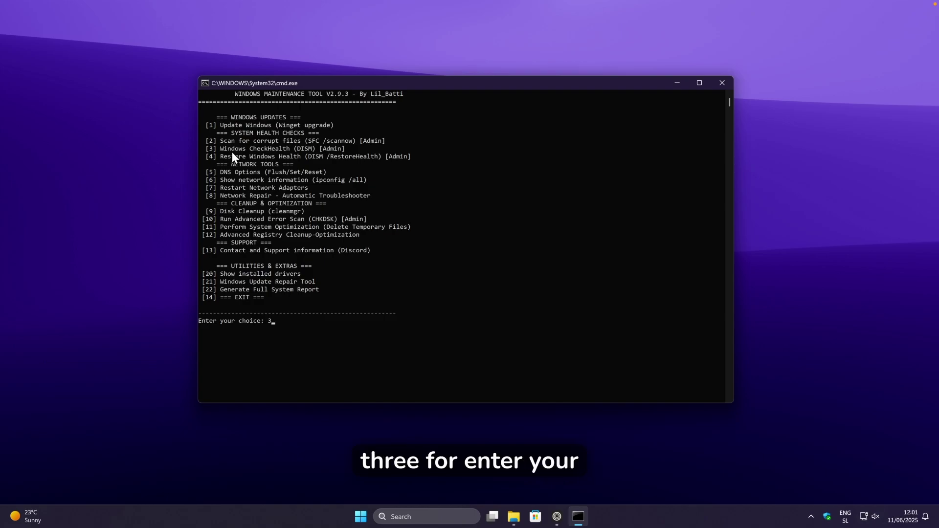
Run option 3, DISM CheckHealth, which reports no corruption, then return to the menu.
key(Return)
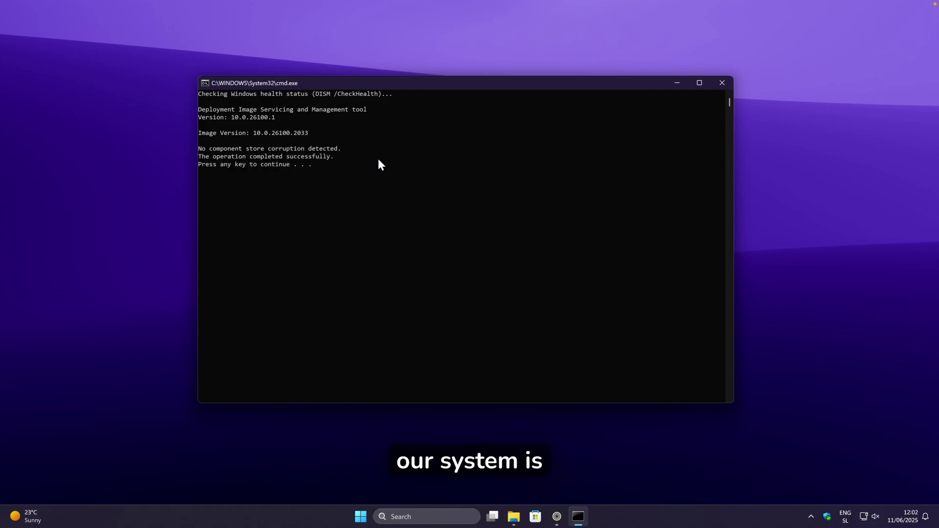
key(Return)
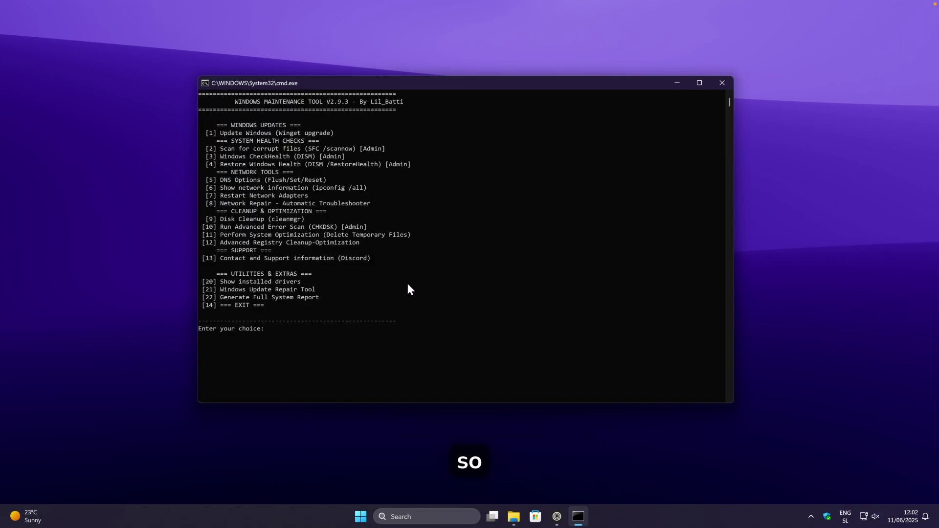
Run option 2, SFC /scannow, to repair corrupt files, then return to the menu.
text(2)
key(Return)
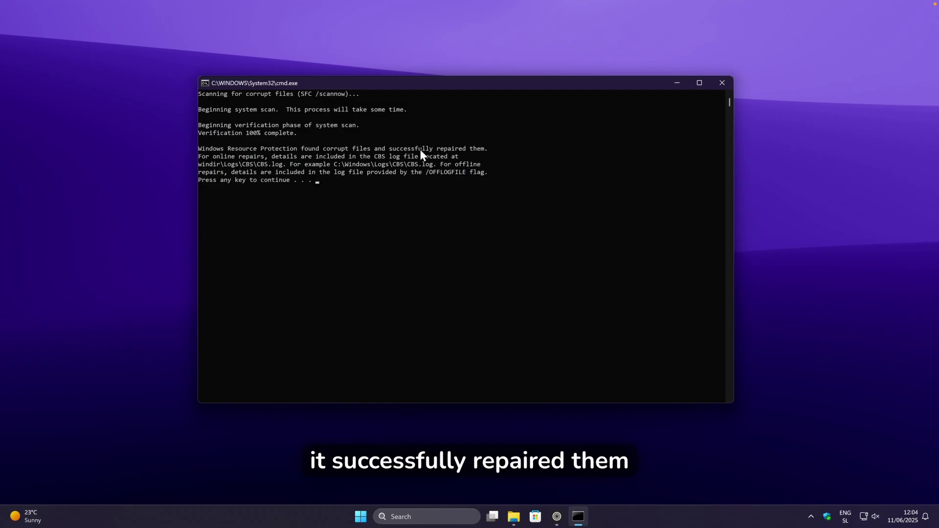
key(Return)
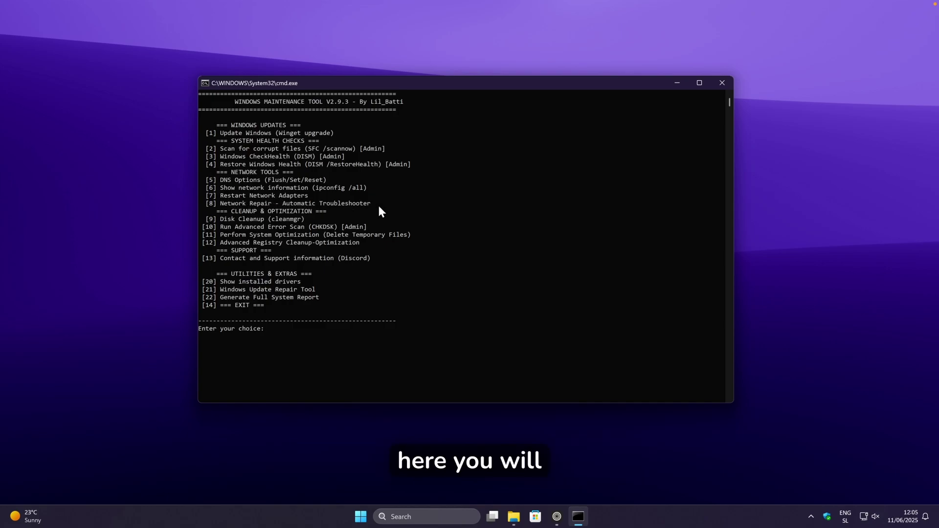
Restart network adapters with option 7, then run option 8 Network Repair, answering N to restart.
key(Return)
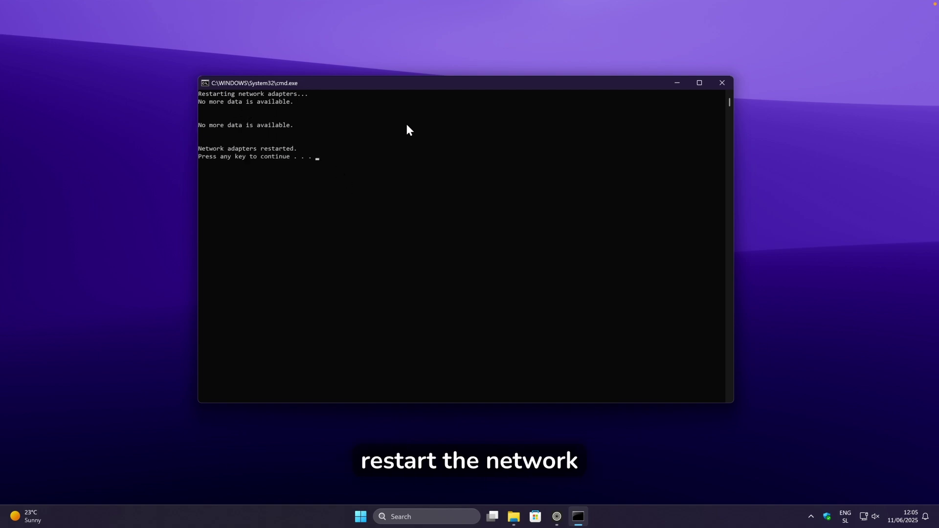
key(Return)
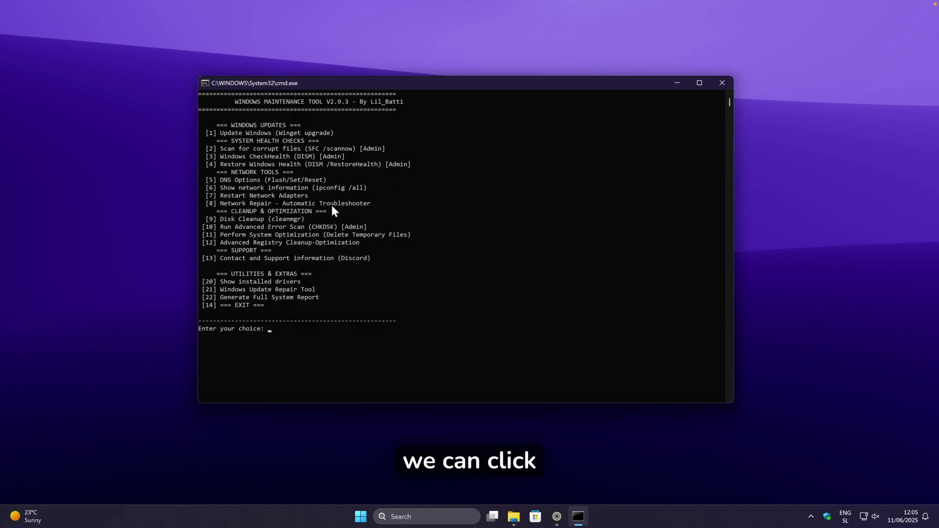
text(8)
key(Return)
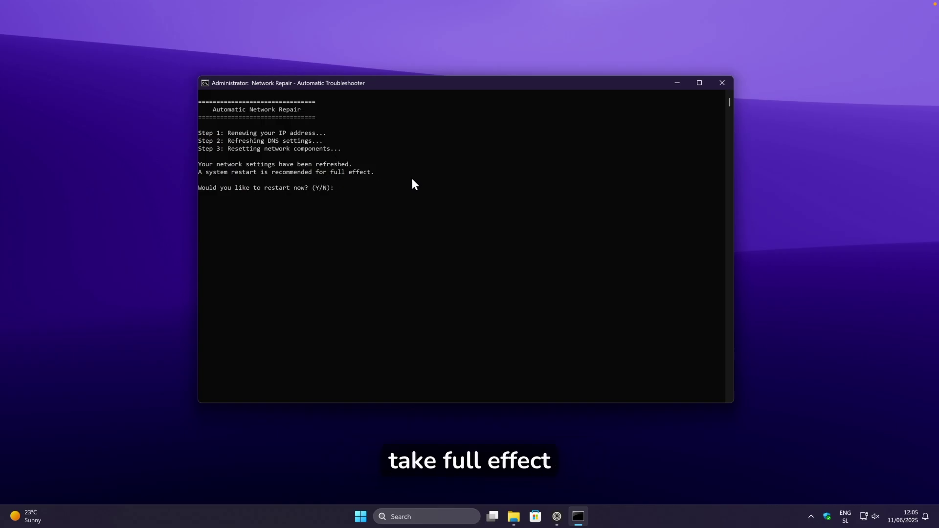
text(n)
key(Return)
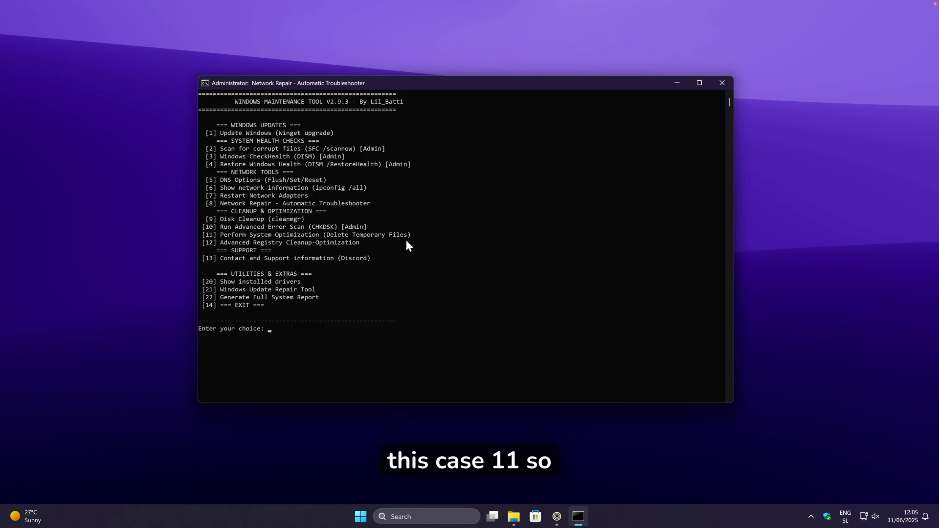
Choose option 11 and answer Y to delete temporary files and system cache.
text(11)
key(Return)
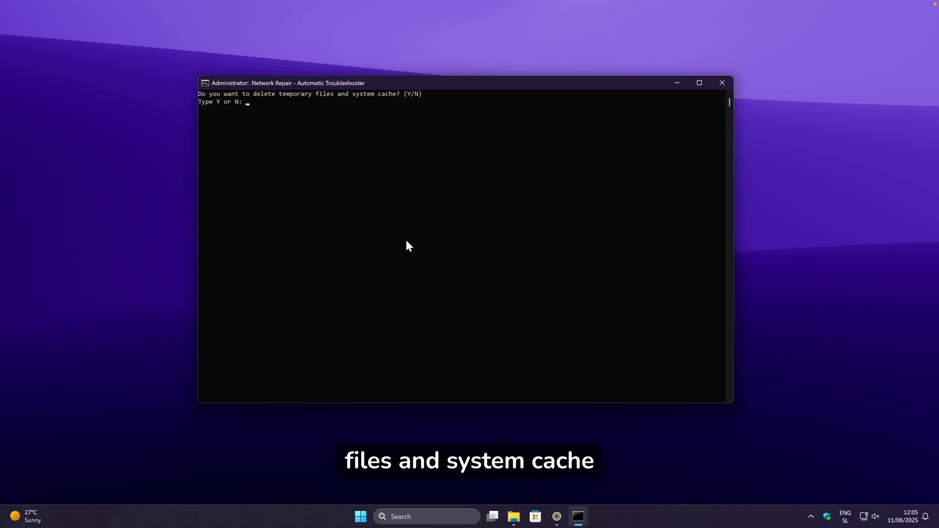
text(y)
key(Return)
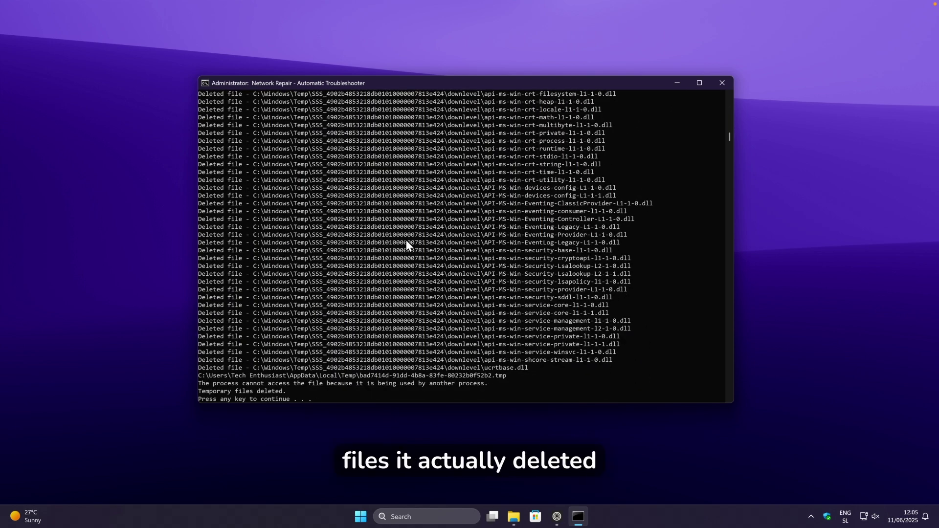
key(Return)
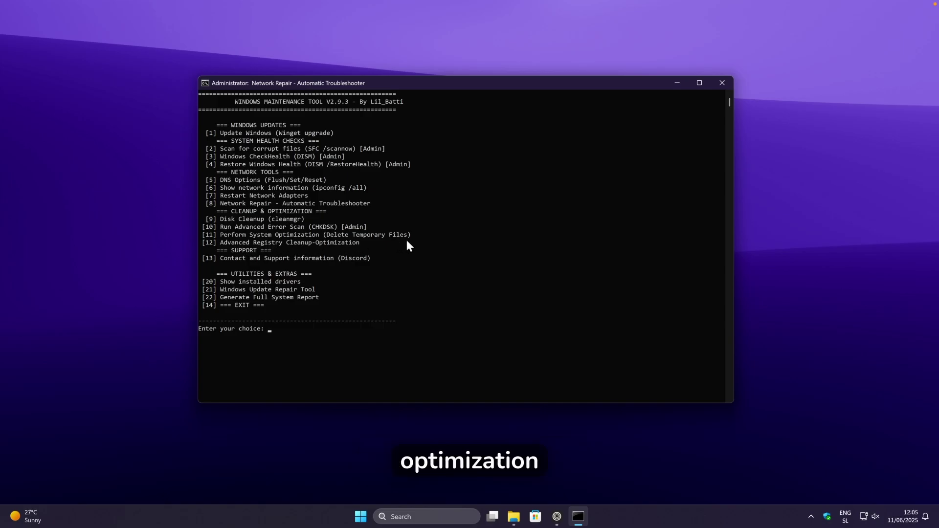
Open option 12, Advanced Registry Cleanup, and choose A to delete the five safe entries.
text(12)
key(Return)
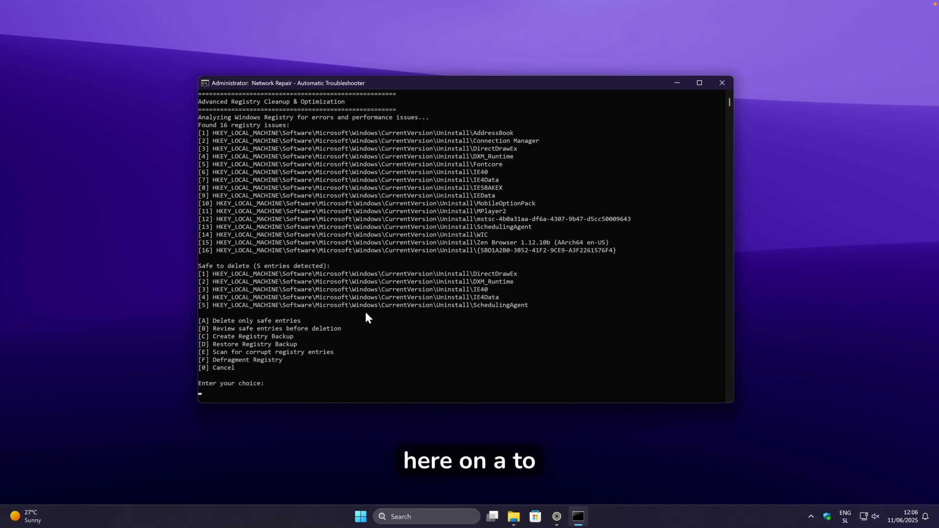
text(a)
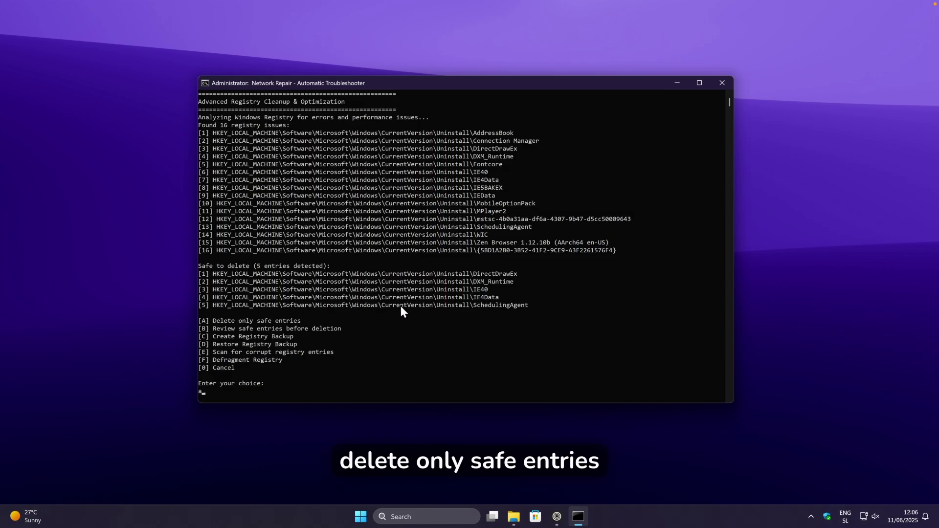
key(Return)
key(Return)
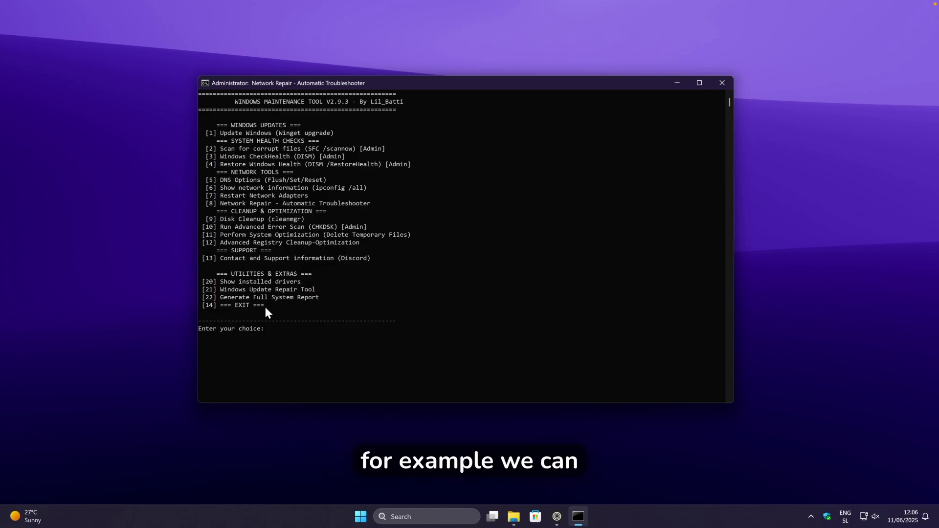
Run option 22 to save System_Info, Network_Info and Driver_List reports to the Desktop, then return to the menu.
text(22)
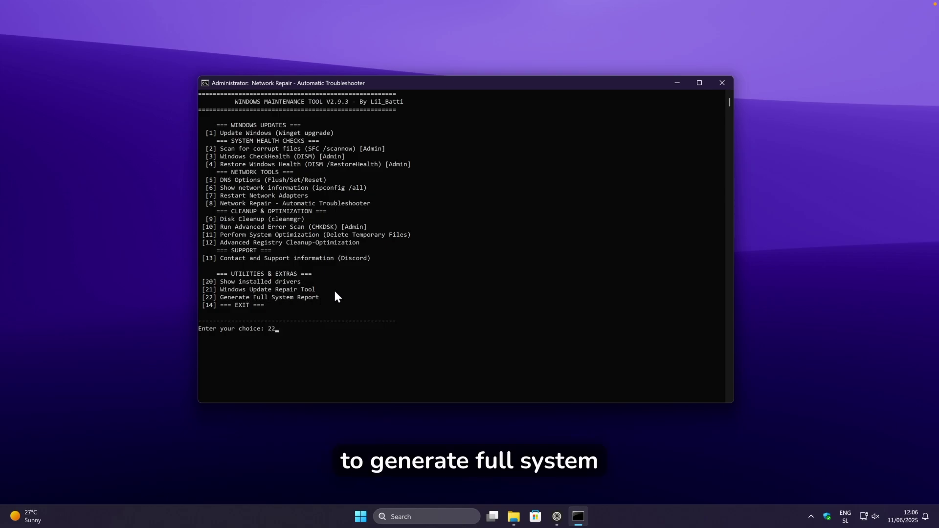
key(Return)
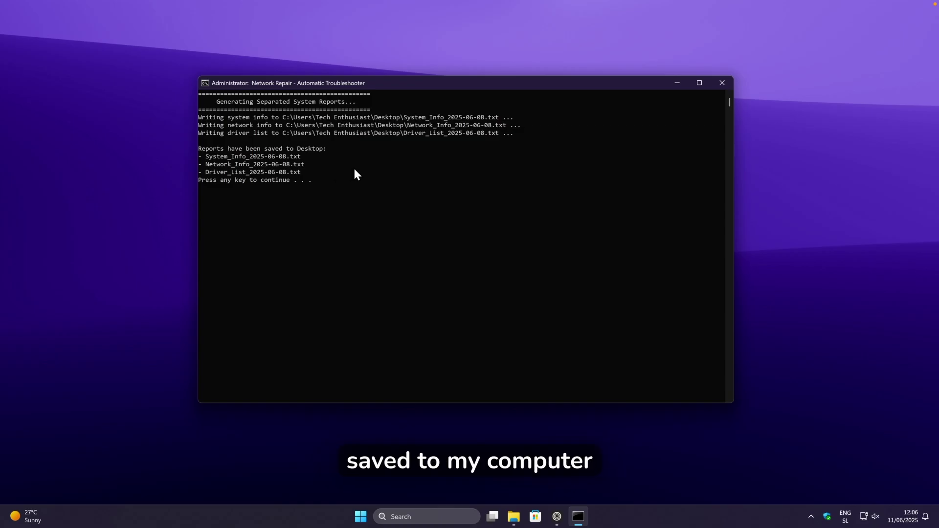
key(Return)
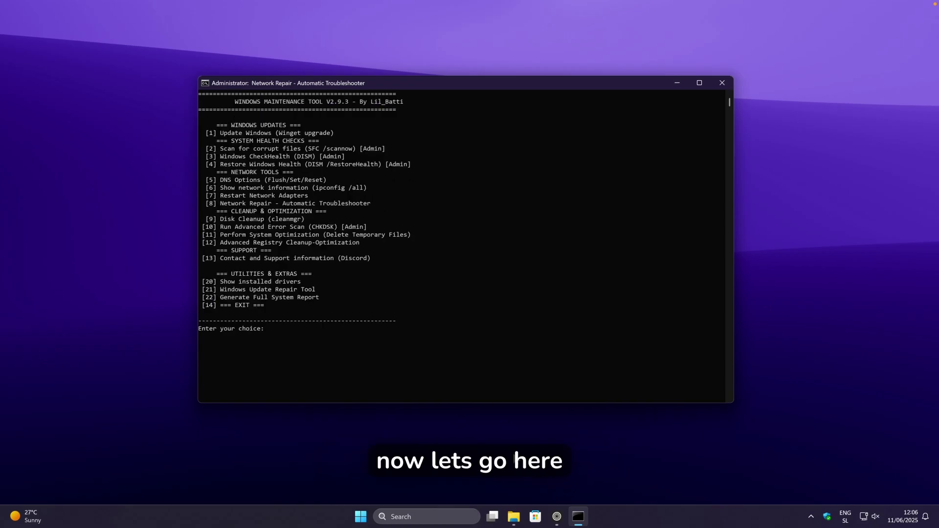
Open Driver_List_2025-06-08 from the Desktop folder in File Explorer.
click(513, 517)
click(233, 242)
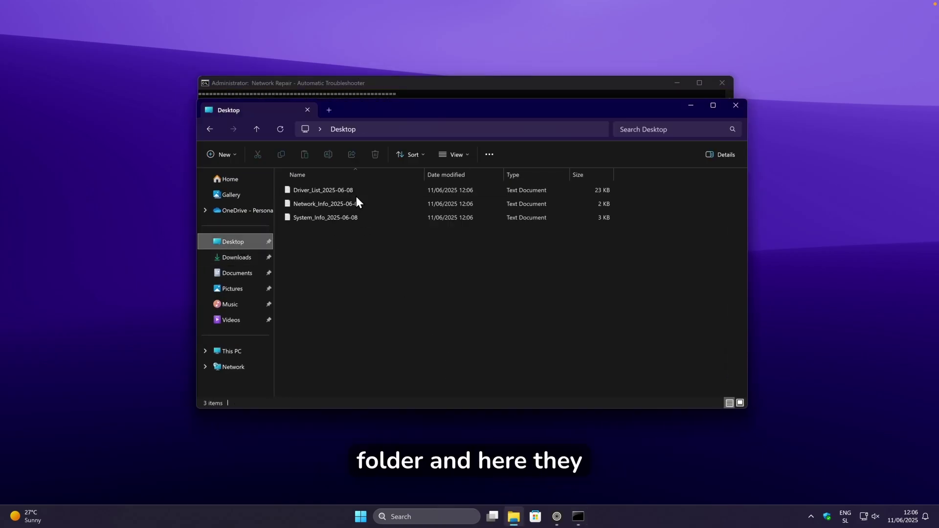
double_click(418, 189)
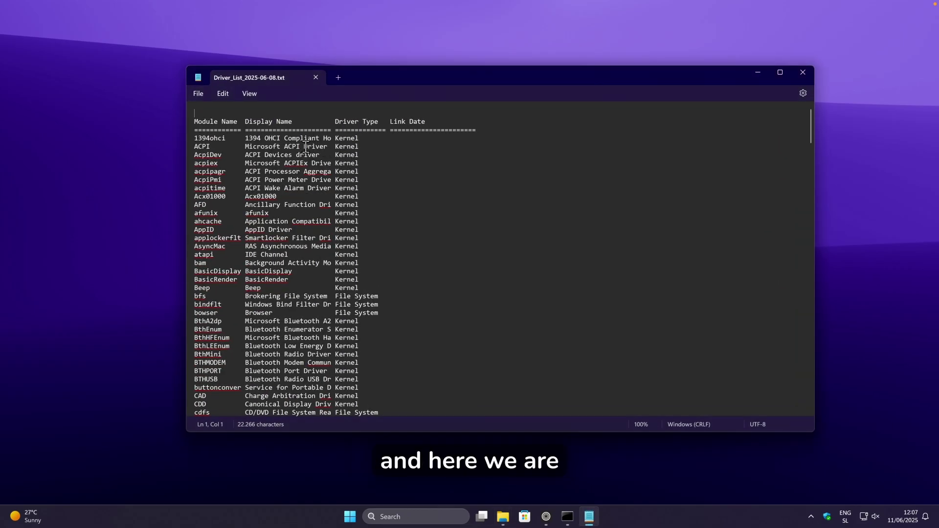
Scroll through the driver list's module names, driver types and link dates in Notepad.
scroll(235, 168, down, 20)
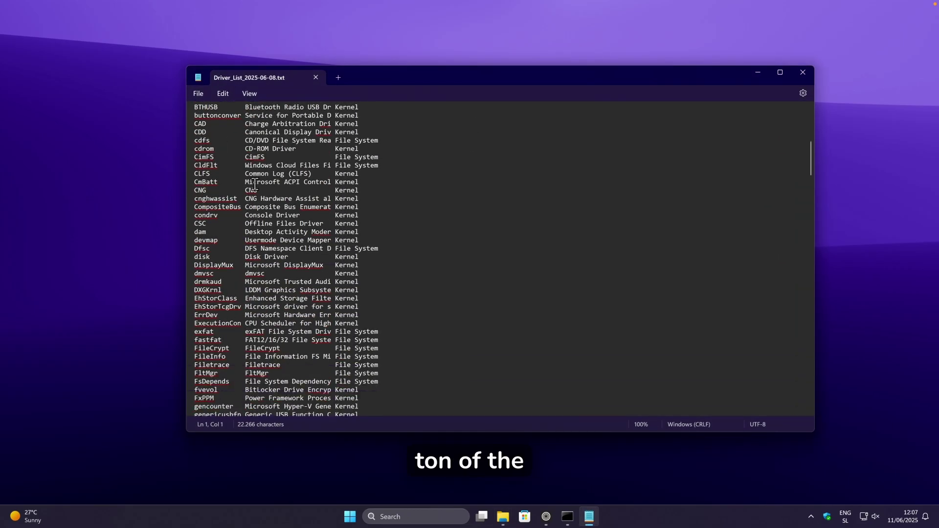
scroll(350, 230, up, 20)
scroll(350, 231, up, 5)
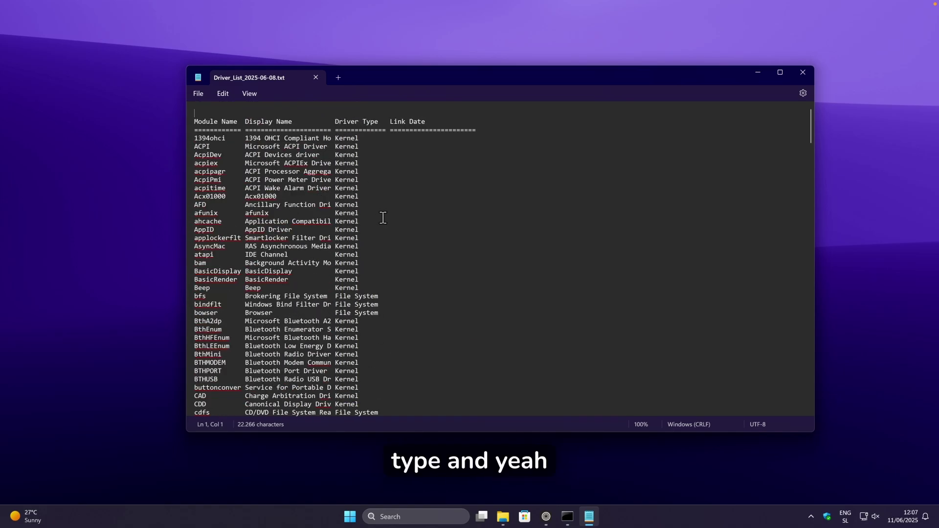
scroll(389, 213, down, 20)
scroll(392, 211, down, 6)
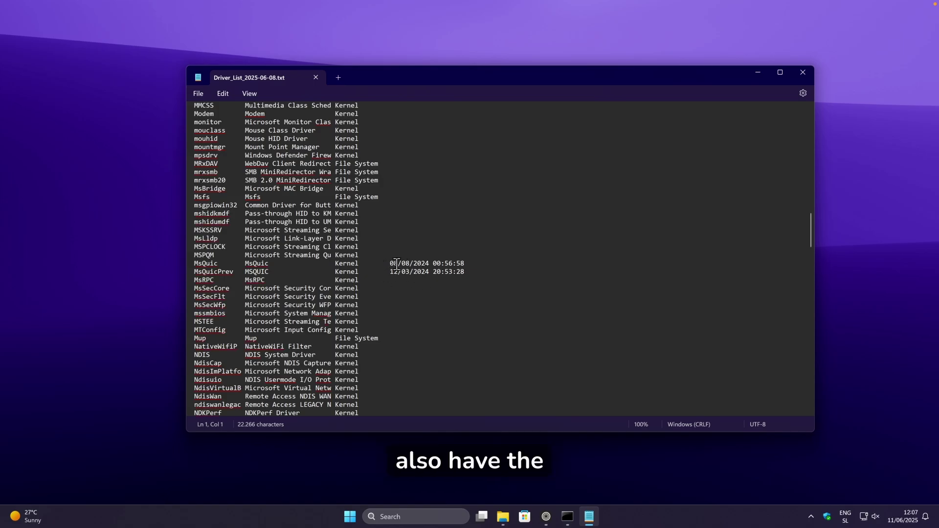
scroll(482, 265, up, 2)
scroll(480, 264, up, 20)
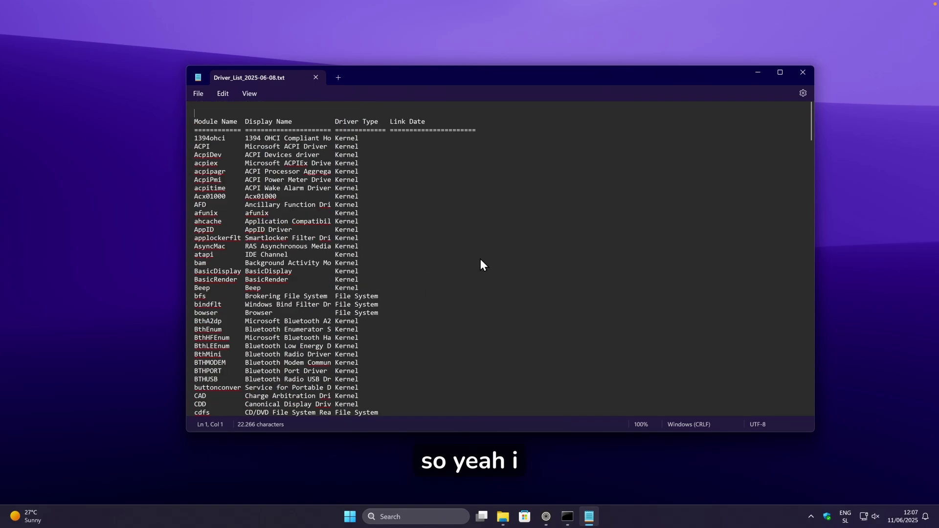
Close the Driver_List report in Notepad and the Desktop File Explorer window.
click(800, 72)
click(498, 87)
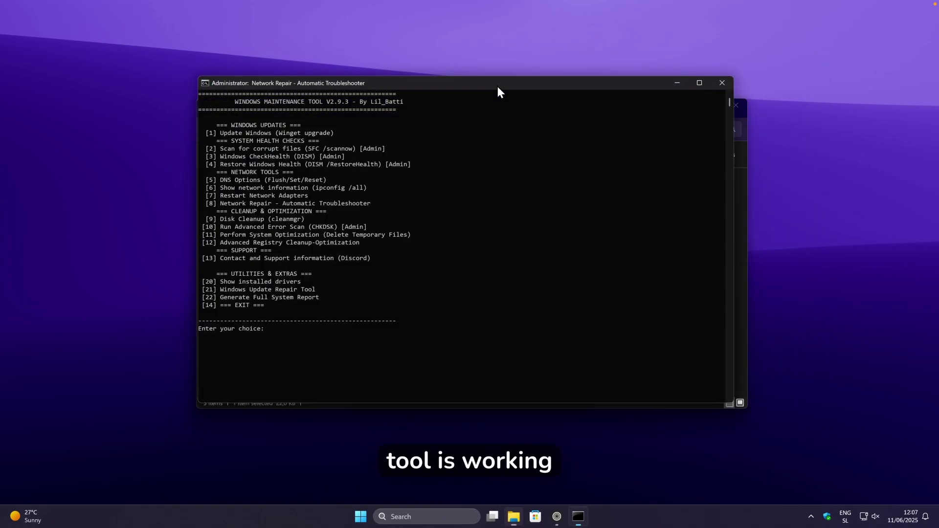
click(744, 180)
click(723, 108)
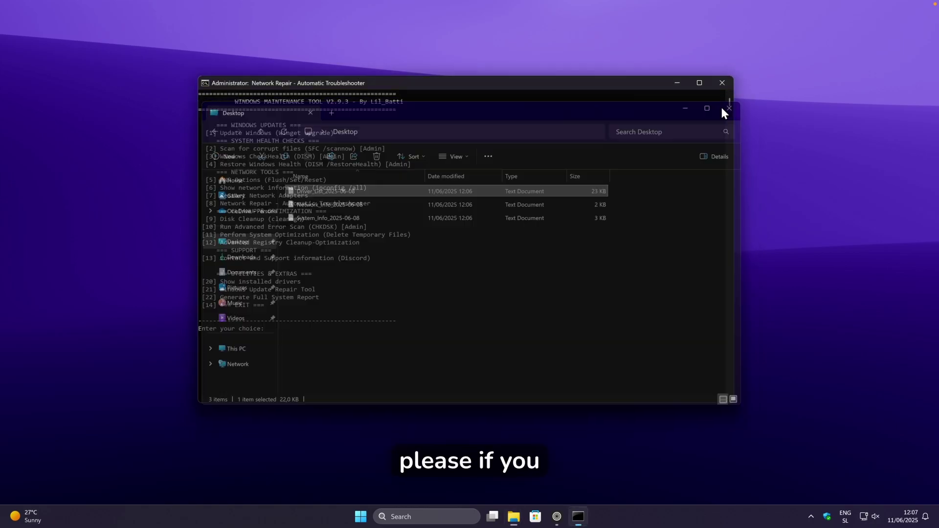